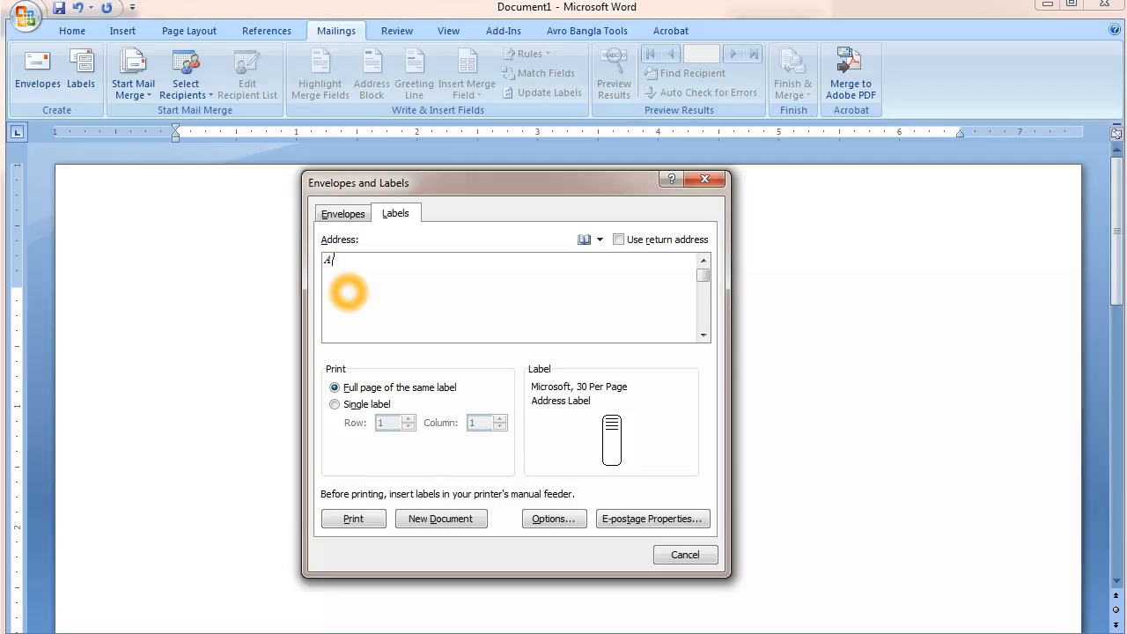
Enter the three label lines Apple, Size: 12 and Price: 20, then select them all.
type("pple")
key("Return")
type("Si")
type("ze")
type(": ")
type("12 ")
type("Pri")
type("ce")
type(": ")
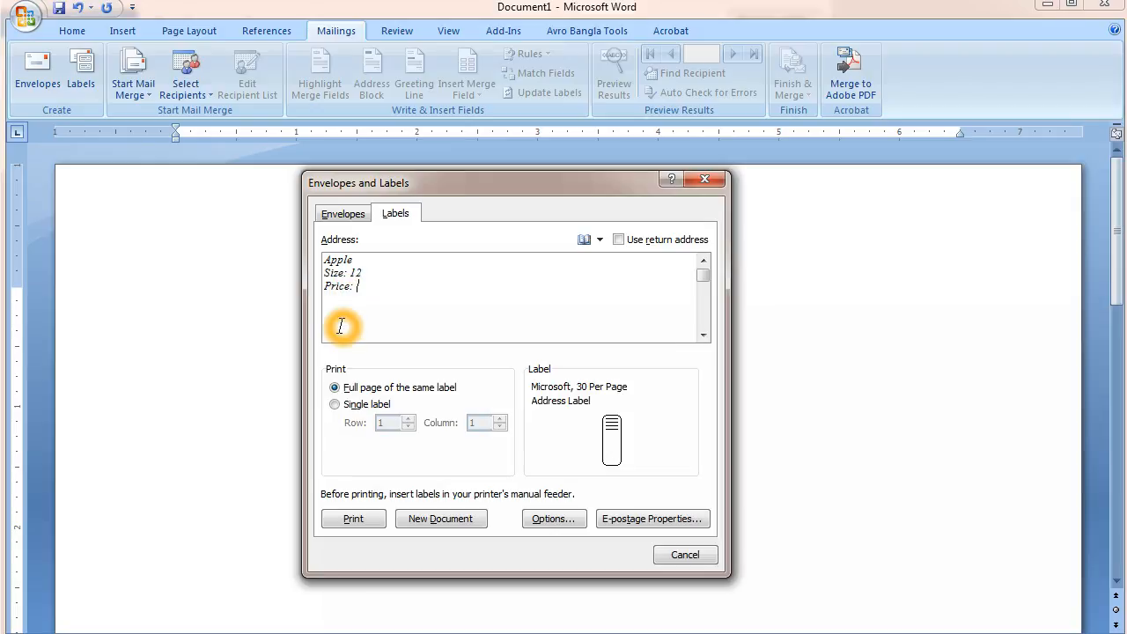
type("20")
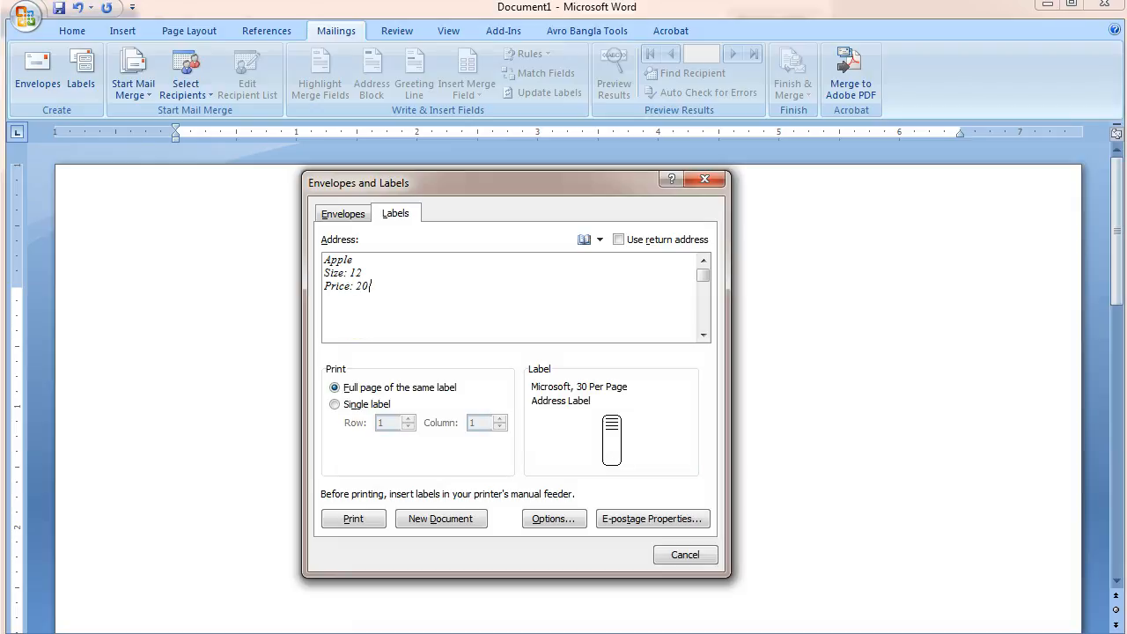
left_click(319, 264)
left_click_drag(372, 286, 328, 266)
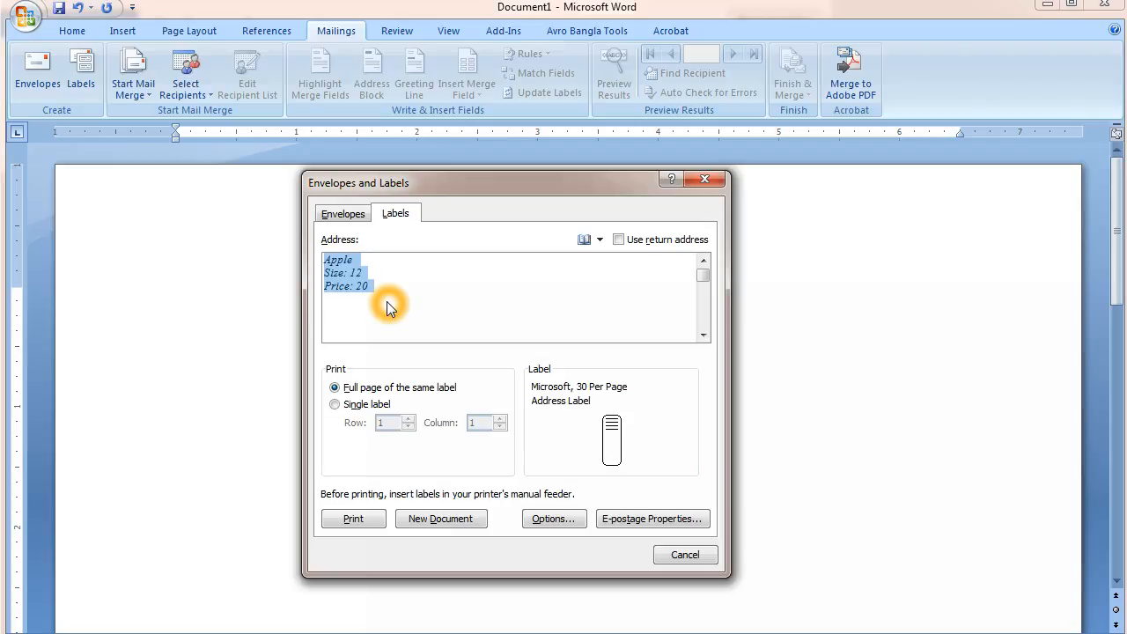
Replace the sample with the recipient's name, area and city with postcode on three lines.
key("Delete")
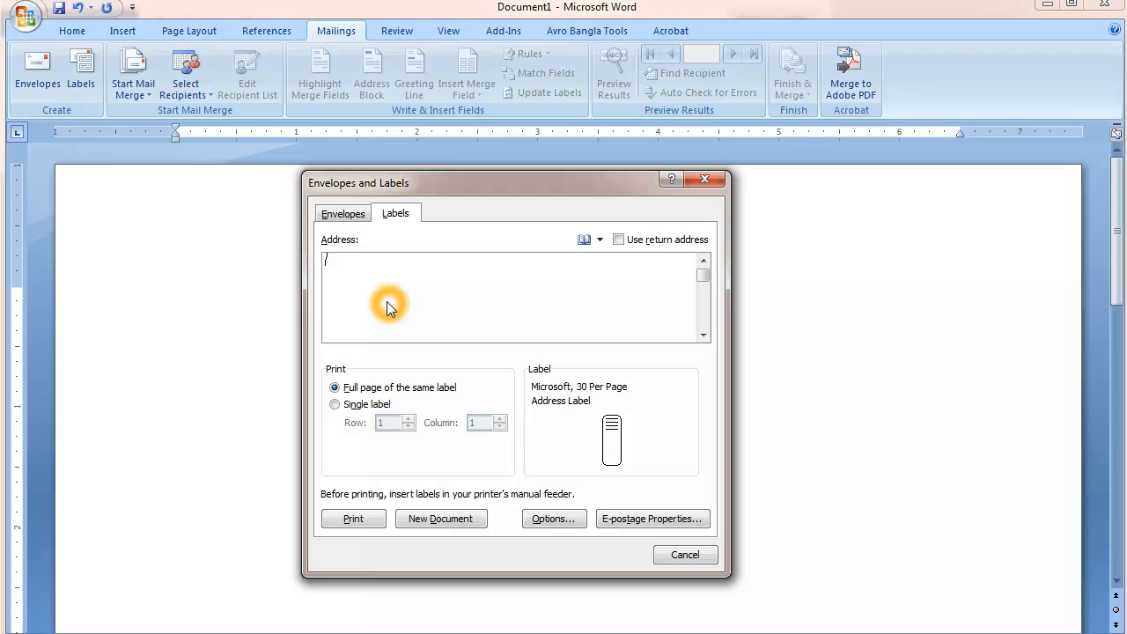
type("Uttar")
type("khan ")
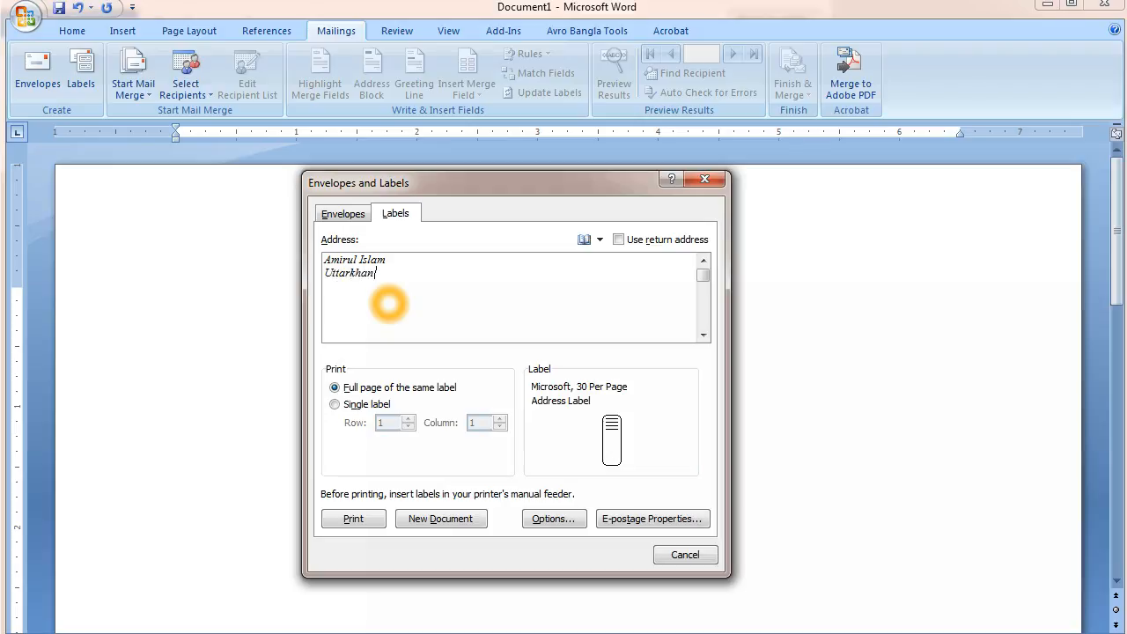
type("Dhaka-1230")
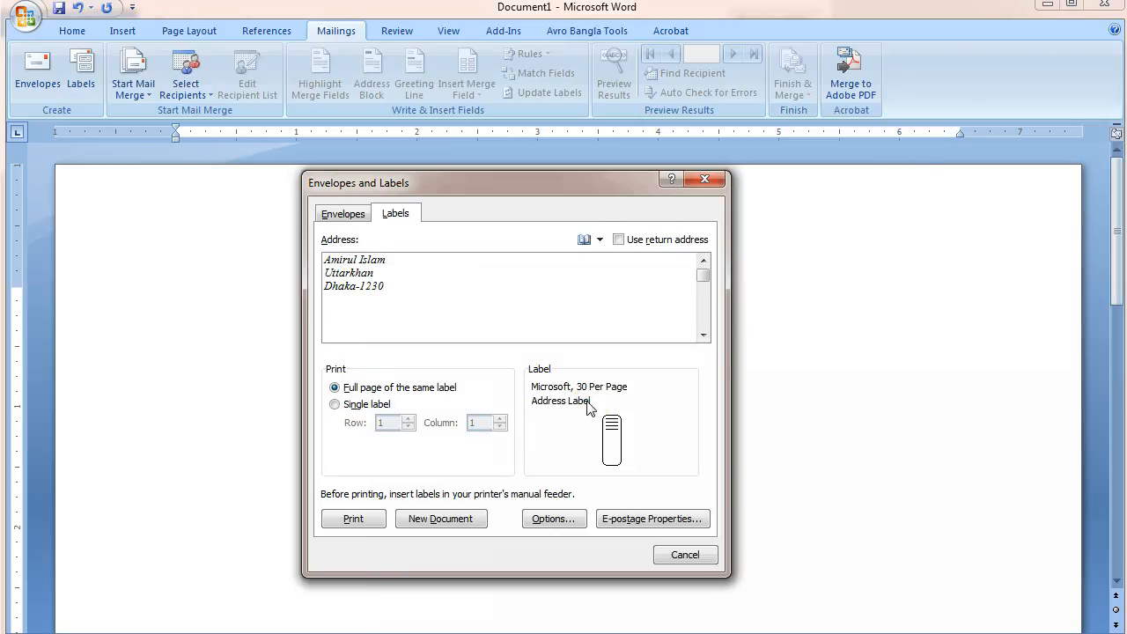
left_click(352, 520)
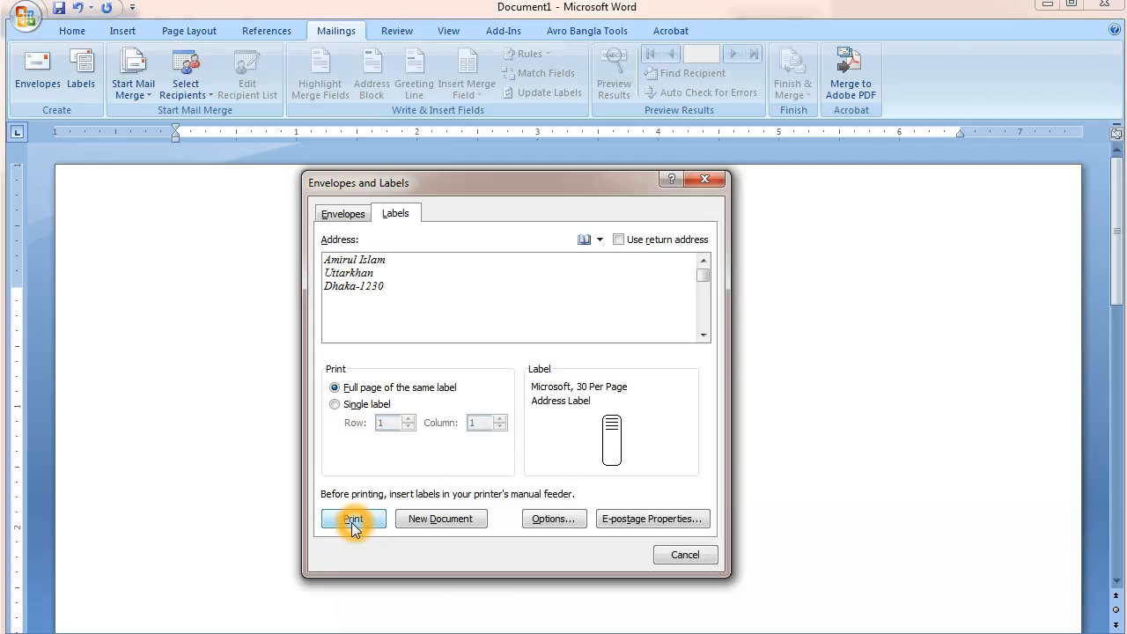
left_click(398, 311)
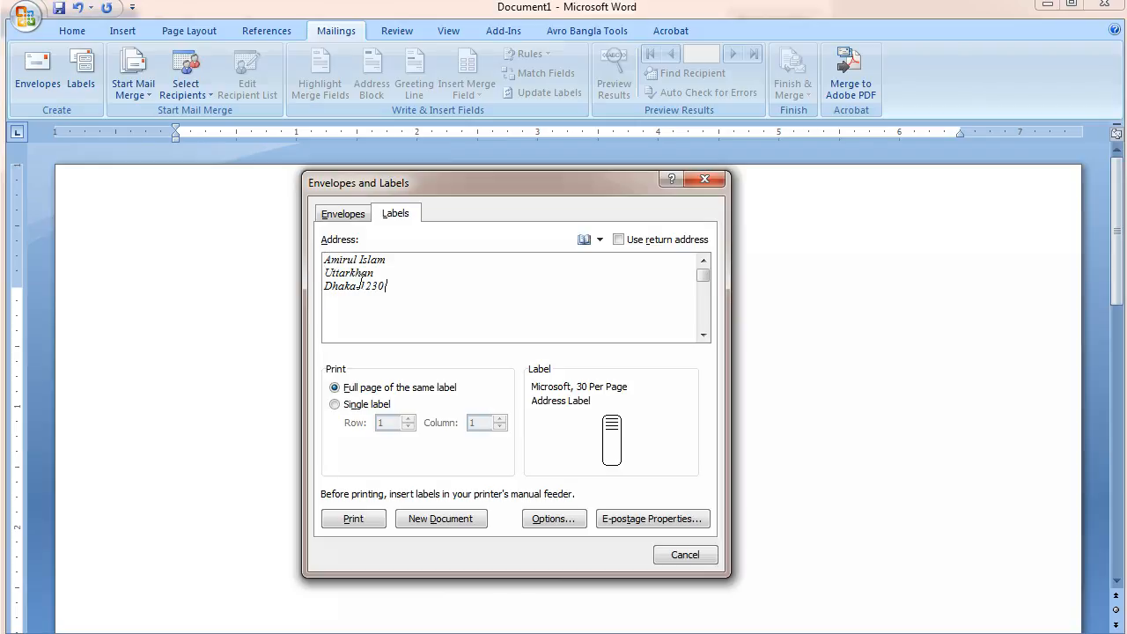
left_click(370, 306)
Confirm the Microsoft 30 Per Page label product in Options and generate a new labels document.
left_click(493, 303)
left_click(543, 522)
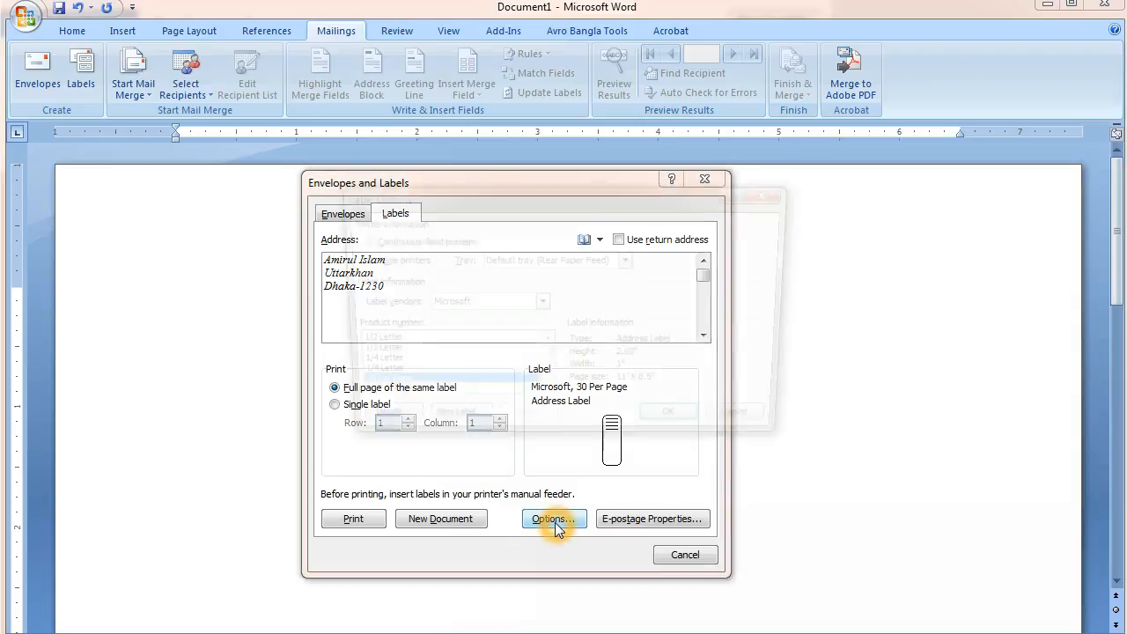
left_click(377, 386)
left_click(398, 391)
left_click(373, 392)
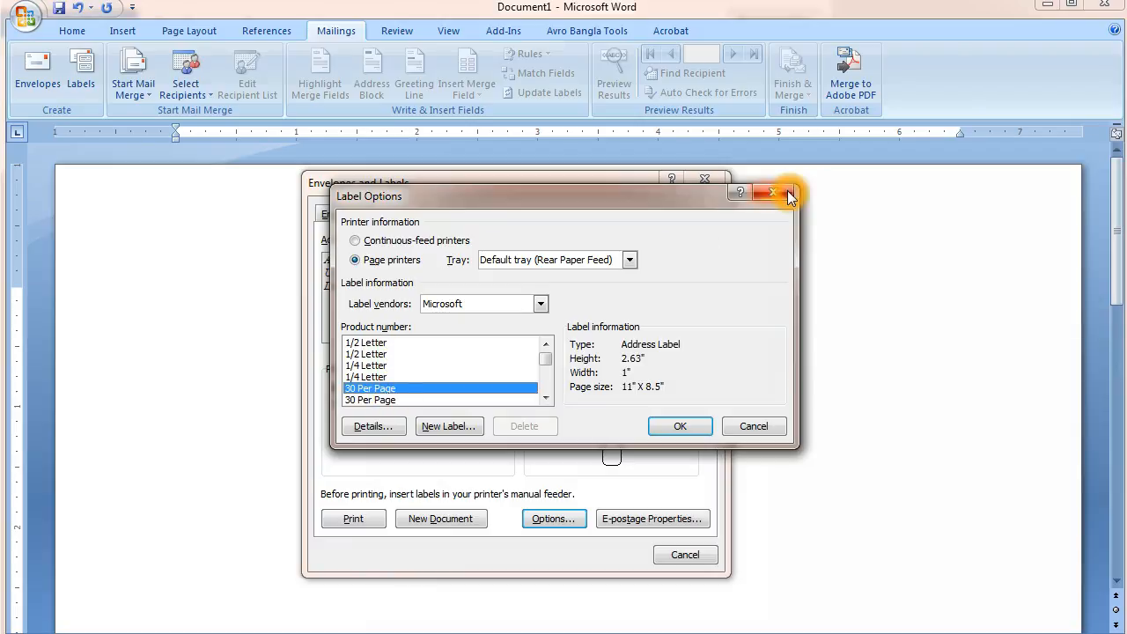
left_click(678, 426)
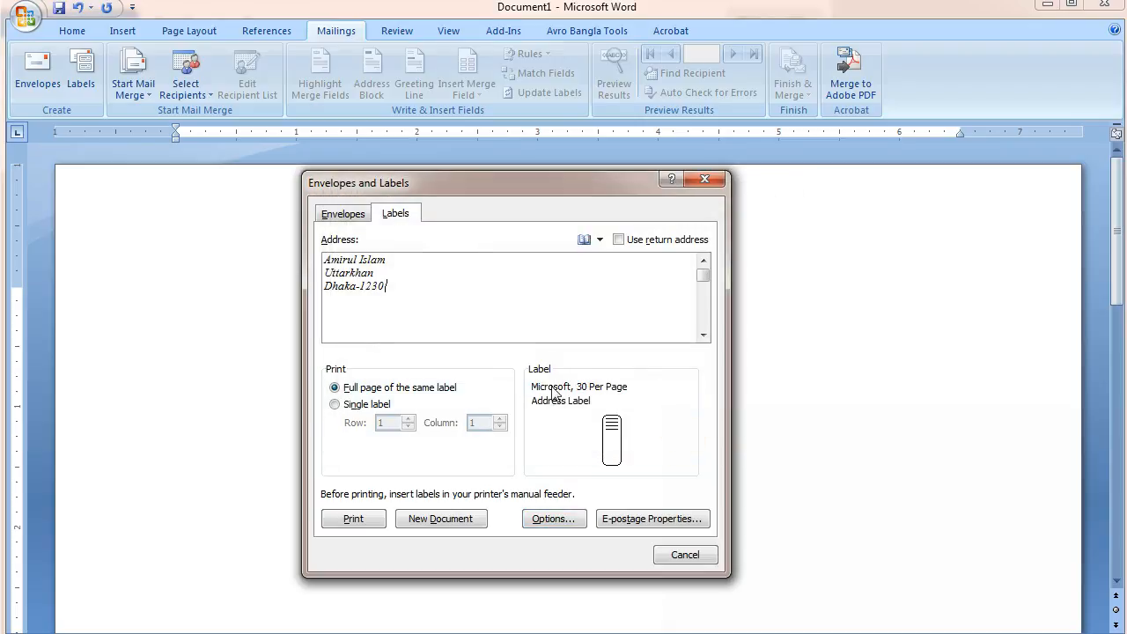
left_click(441, 519)
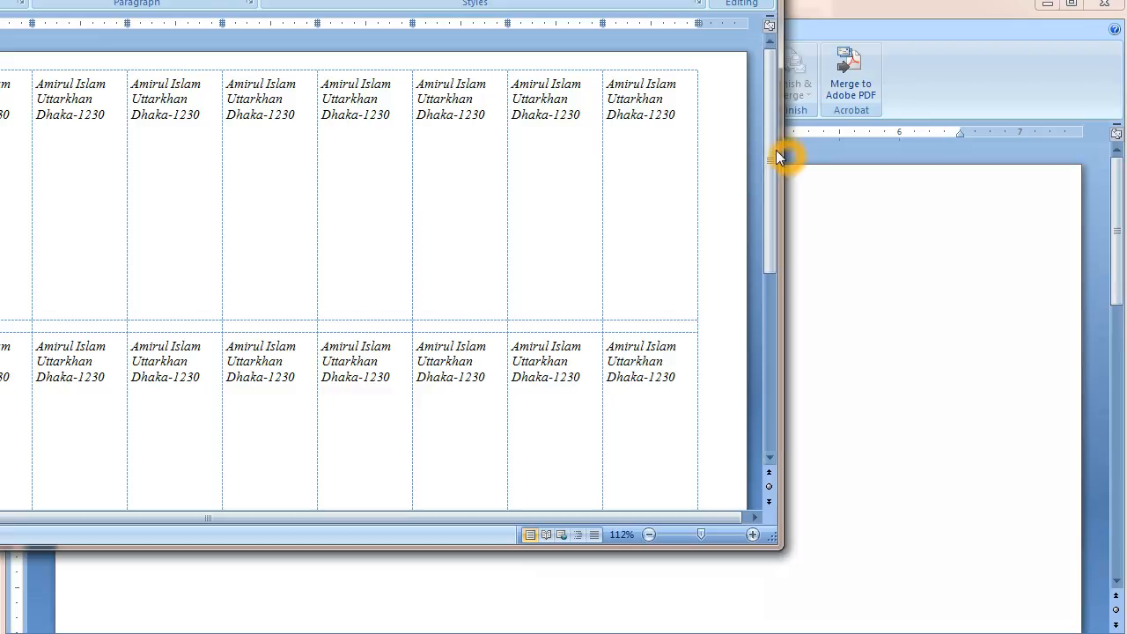
Move the Labels2 window fully onto the screen and place the caret in a label cell.
mouse_move(771, 144)
left_mouse_down()
mouse_move(752, 344)
mouse_move(761, 149)
left_mouse_up()
left_click_drag(153, 0, 493, 11)
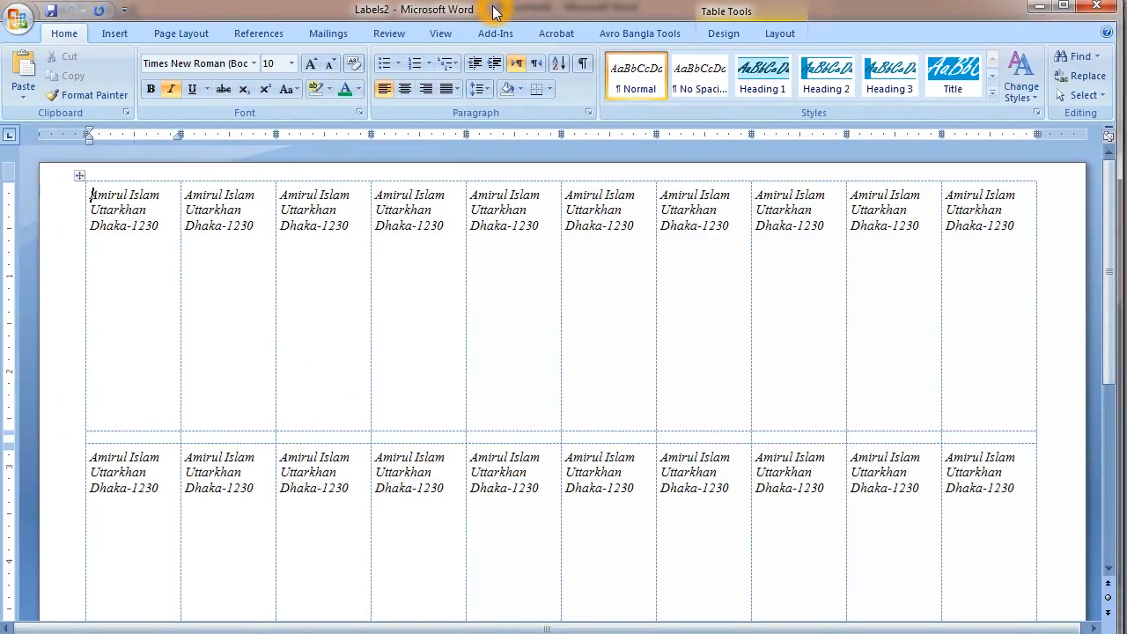
left_click(373, 244)
left_click(544, 332)
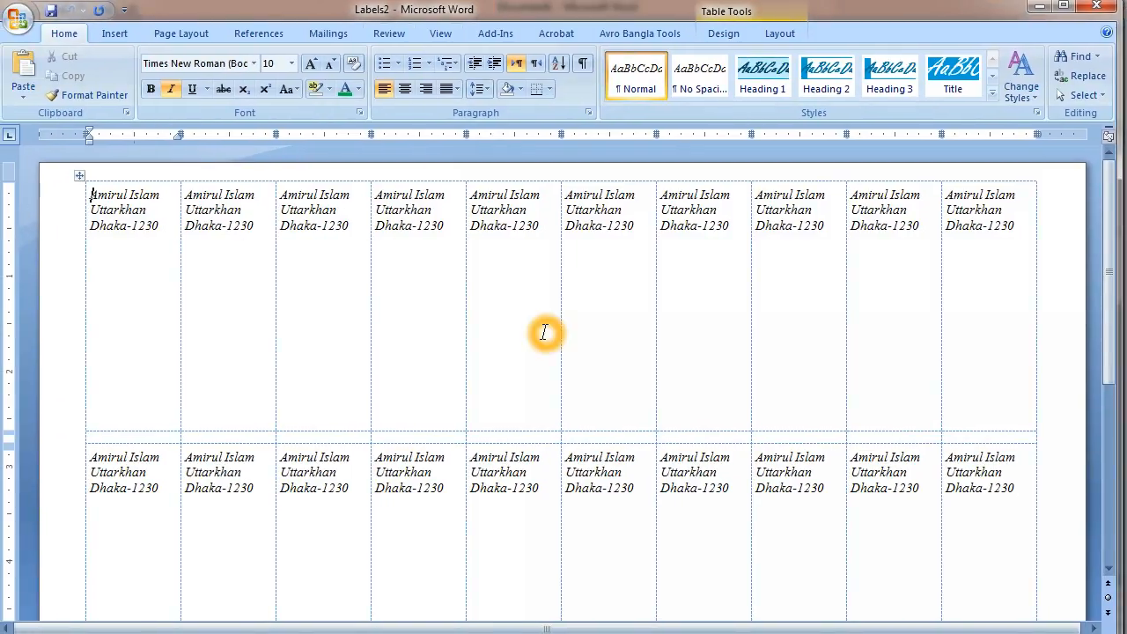